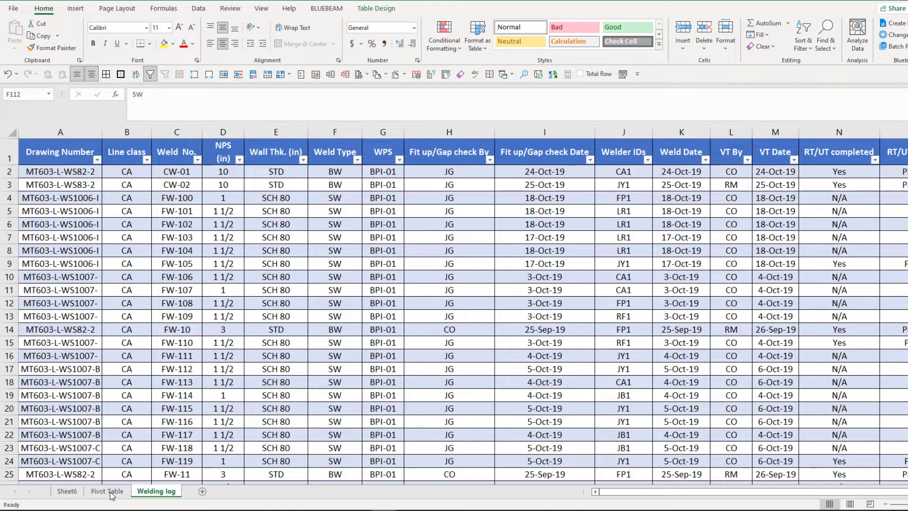
Show the Pivot Table sheet of the welding log workbook.
left_click(109, 491)
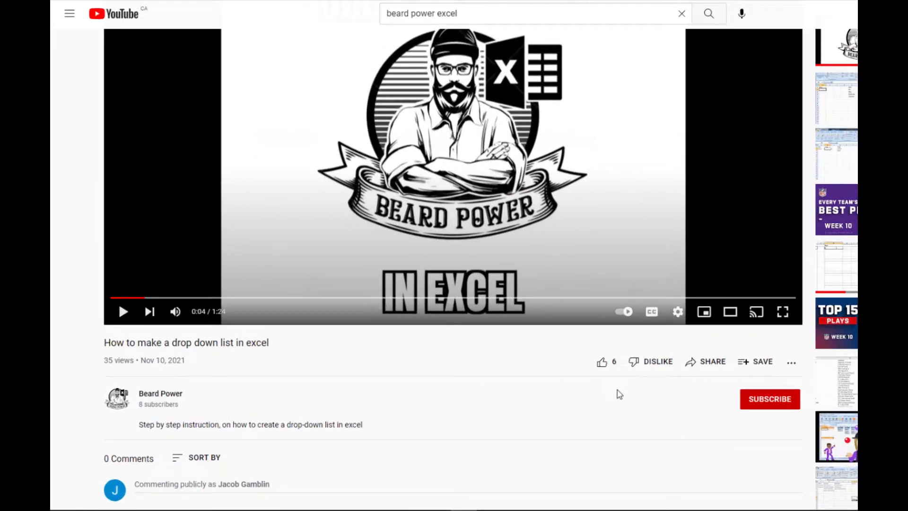
On YouTube, like the drop-down list video and subscribe to the Beard Power channel, choosing a notification setting.
left_click(602, 362)
left_click(759, 404)
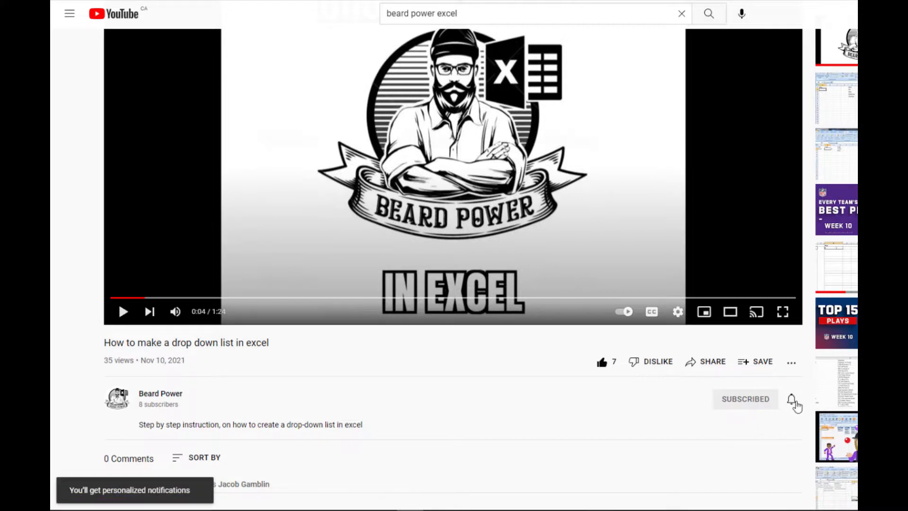
left_click(792, 400)
left_click(810, 426)
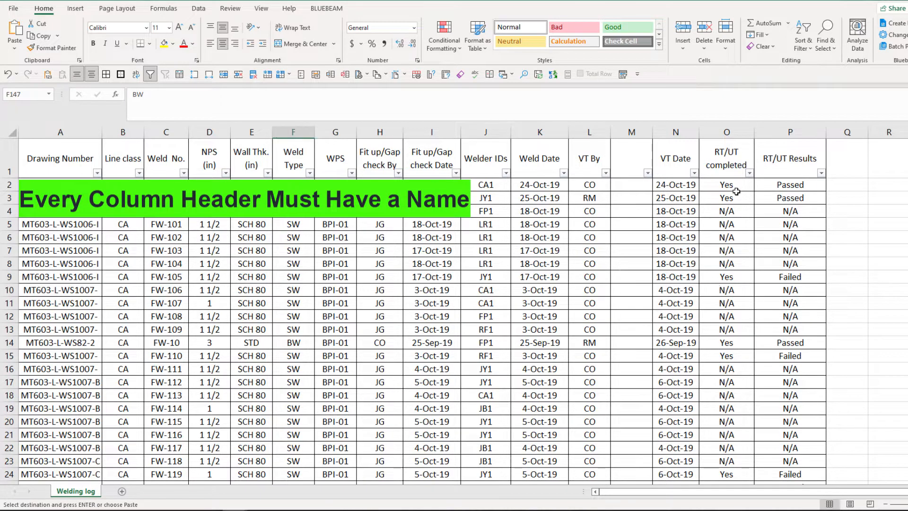
Delete the empty column M from the welding log and clear the failed-weld total under RT/UT Results in O308.
left_click(632, 132)
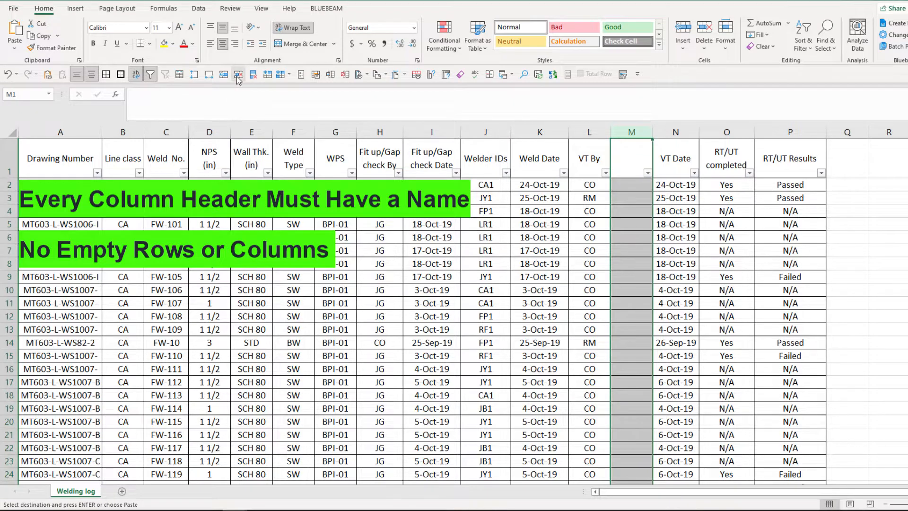
key("ctrl+minus")
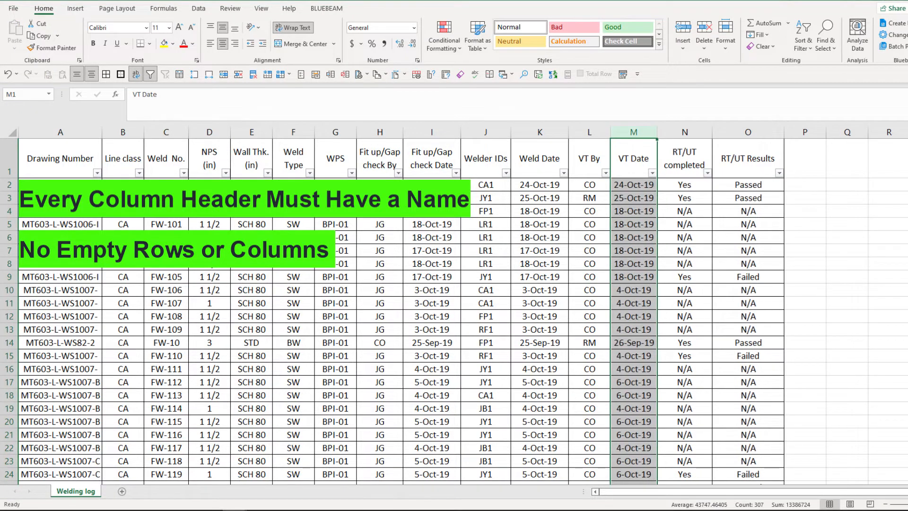
left_click(717, 326)
key("ctrl+Down")
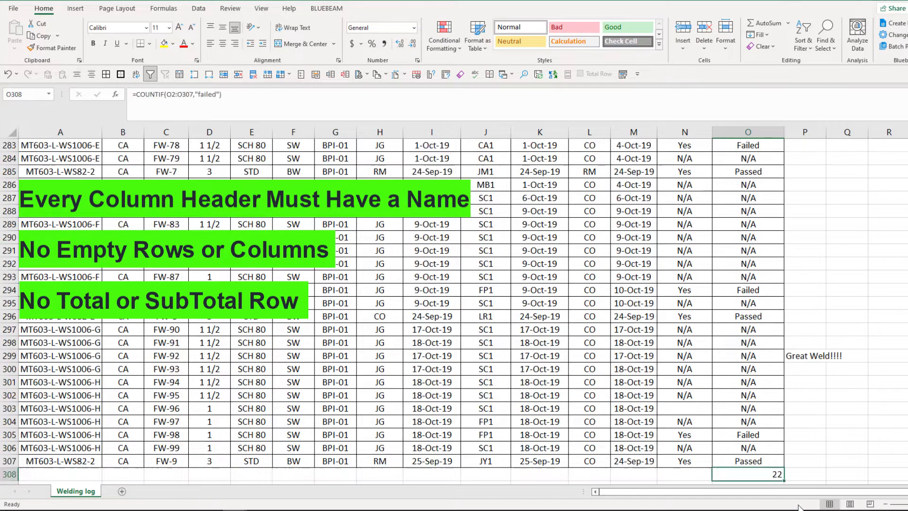
key("Delete")
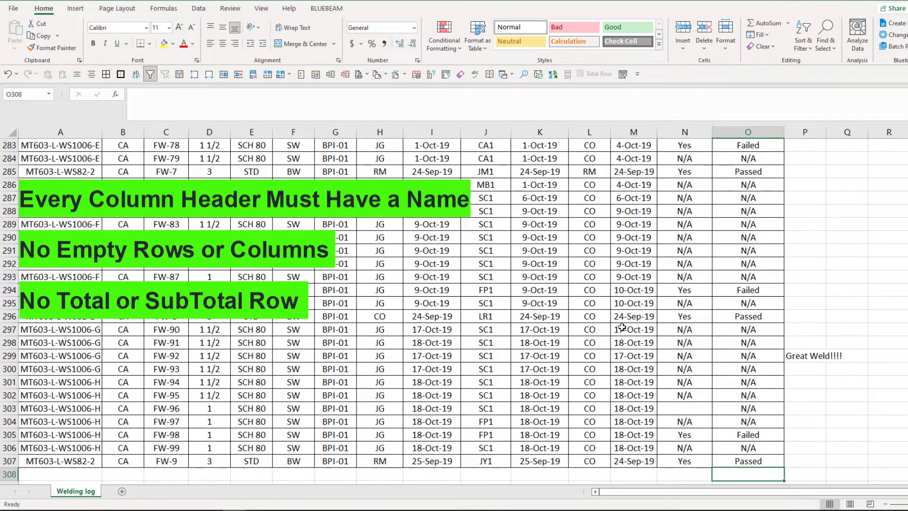
Clear the stray "Great Weld!!!!" note in P299 and fill the blank RT/UT completed cell N303 with N/A.
scroll(623, 355, "down", 1)
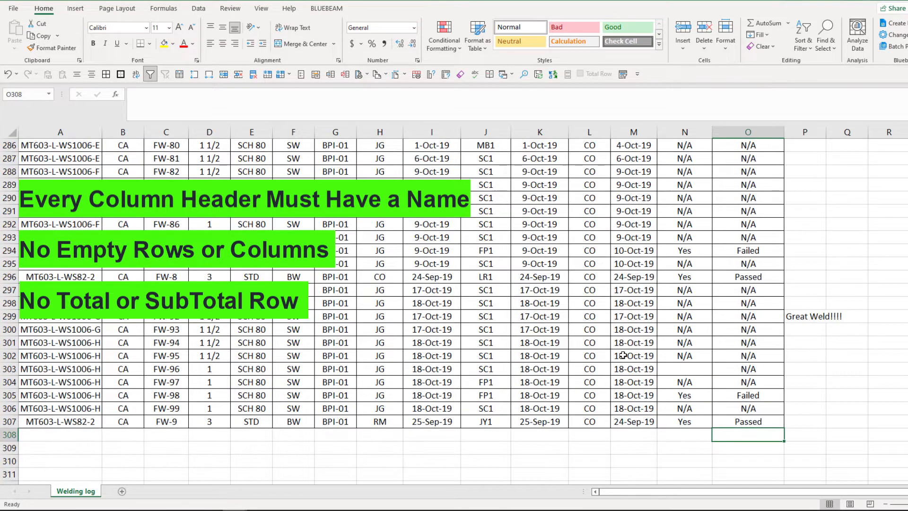
left_click(804, 317)
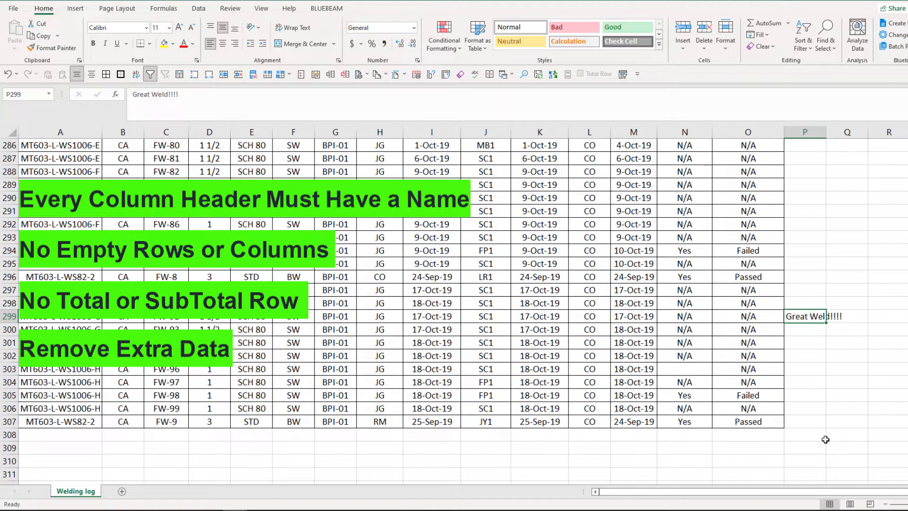
key("Delete")
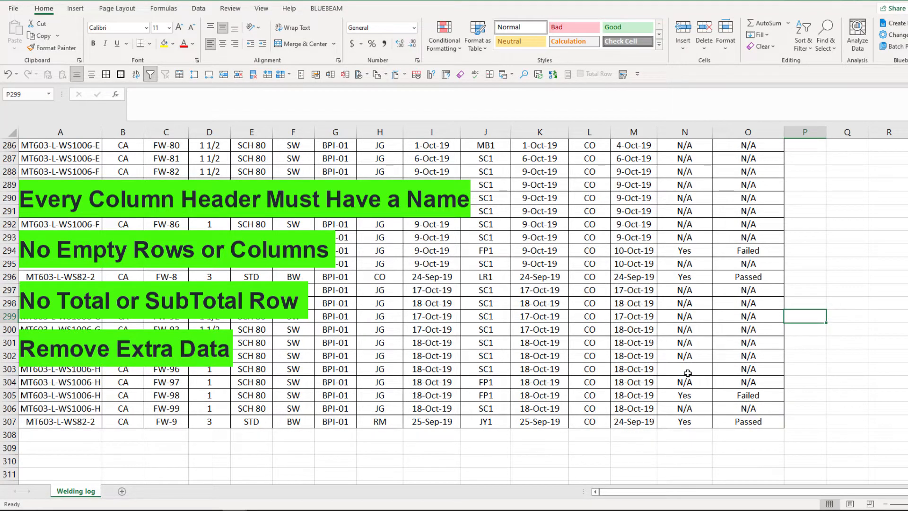
left_click(687, 370)
type("N")
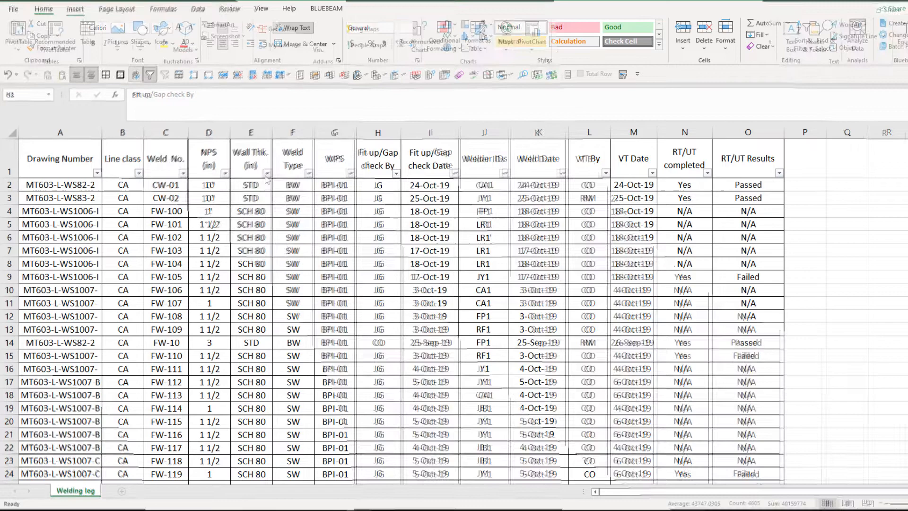
Convert the welding log data in A1:O307 into a table with headers.
left_click(76, 10)
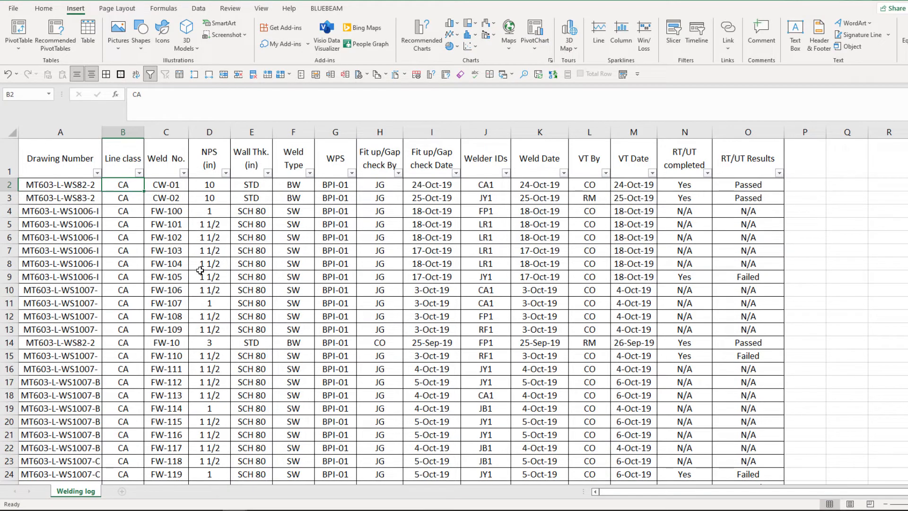
key("ctrl+a")
key("ctrl+t")
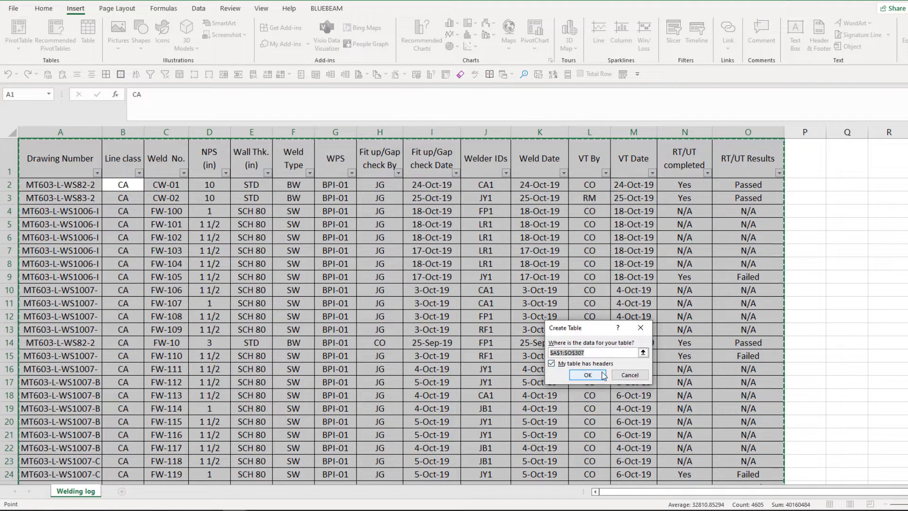
left_click(587, 375)
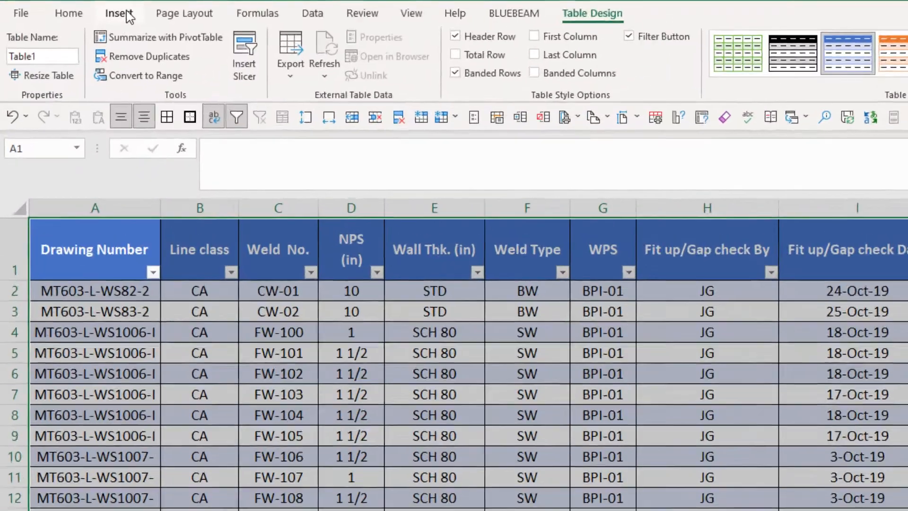
Insert the recommended PivotTable "Count of Weld No. and Sum of NPS (in) by Welder IDs" from the welding log table.
left_click(75, 8)
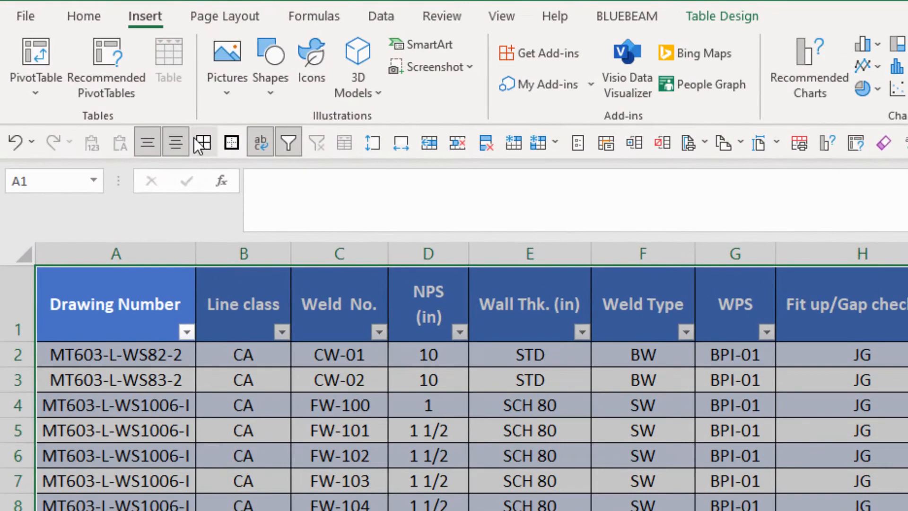
left_click(128, 83)
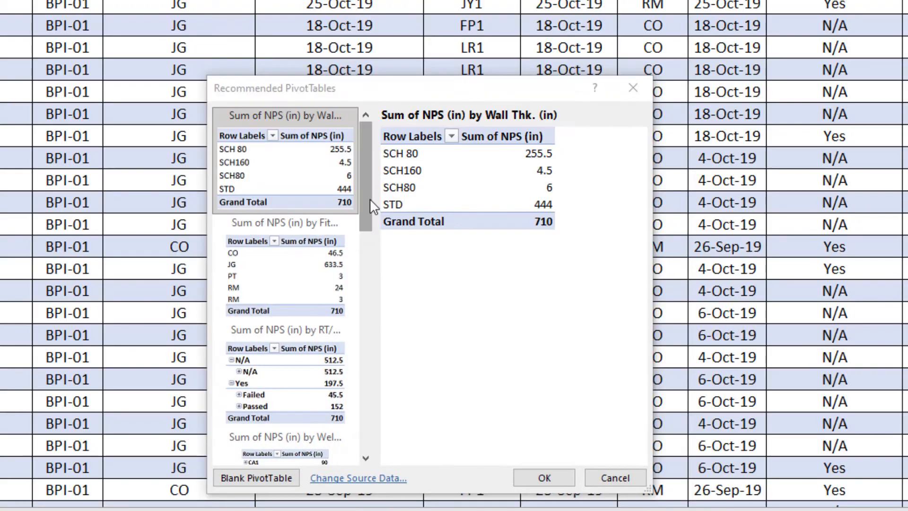
left_click_drag(369, 198, 383, 308)
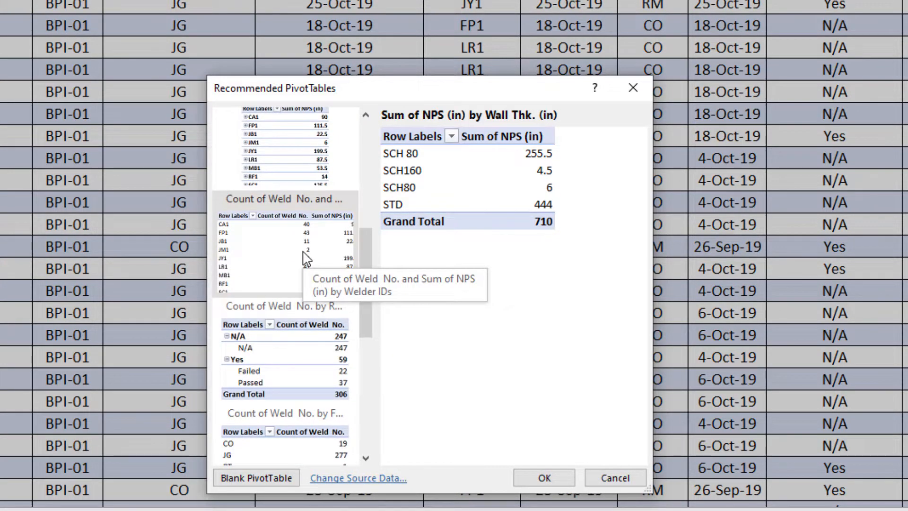
left_click(305, 259)
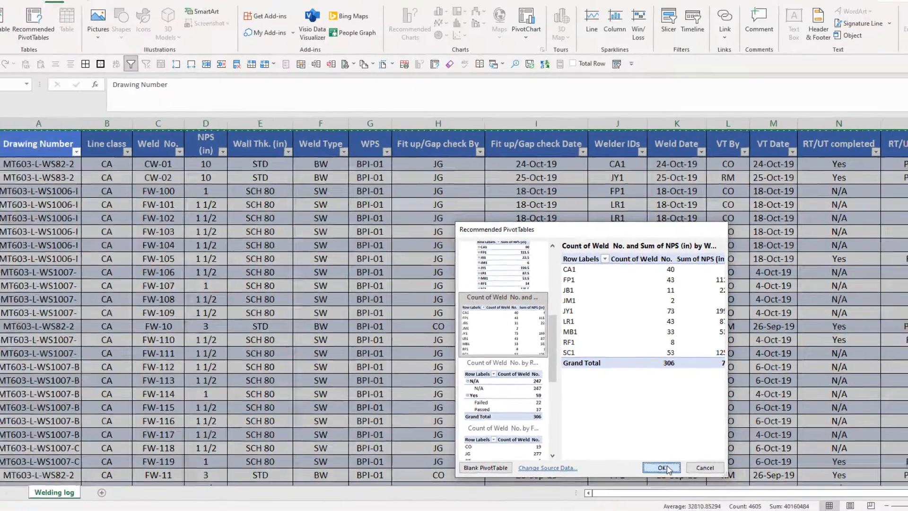
left_click(544, 477)
left_click_drag(29, 162, 159, 265)
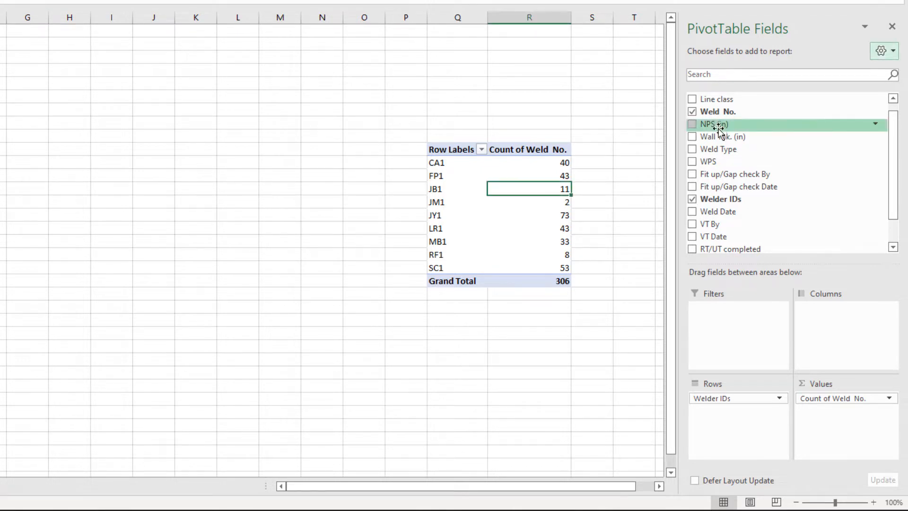
Add the NPS (in) field to the PivotTable rows beneath Welder IDs and review the size breakdown per welder.
left_click_drag(718, 127, 747, 444)
scroll(548, 242, "down", 2)
scroll(547, 243, "down", 3)
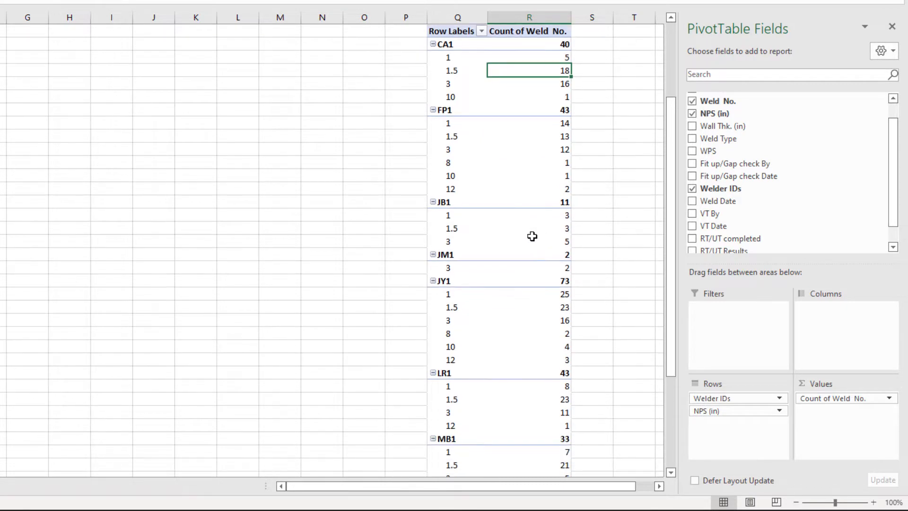
scroll(524, 234, "up", 4)
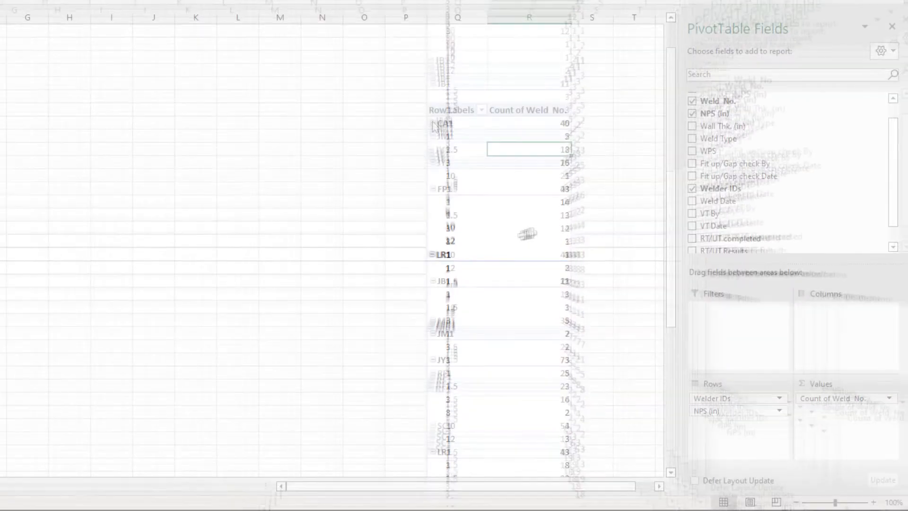
Collapse the pipe-size details of every welder from CA1 to SC1 in the PivotTable.
left_click(433, 123)
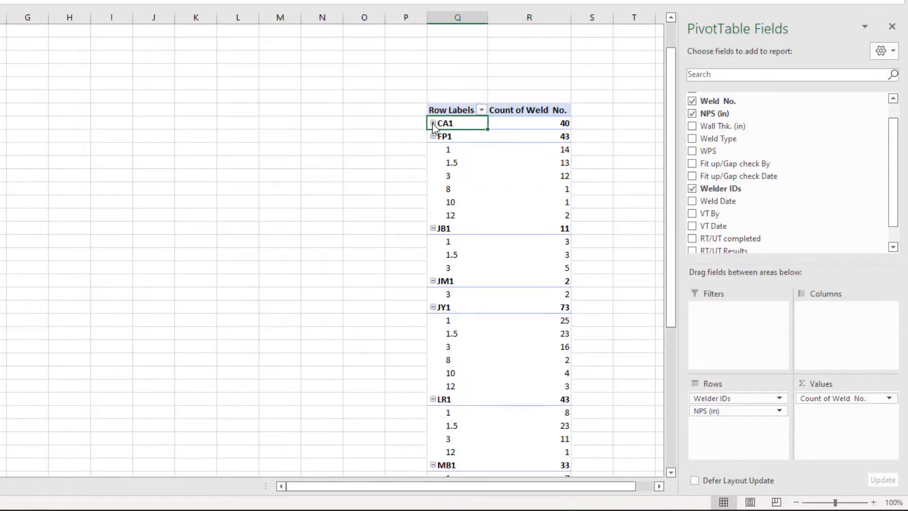
left_click(432, 136)
left_click(432, 149)
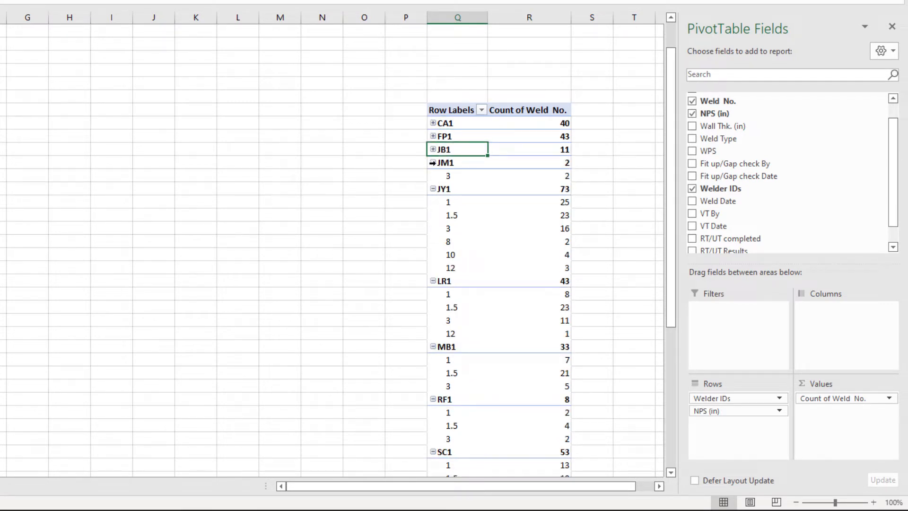
left_click(433, 163)
left_click(432, 175)
left_click(433, 189)
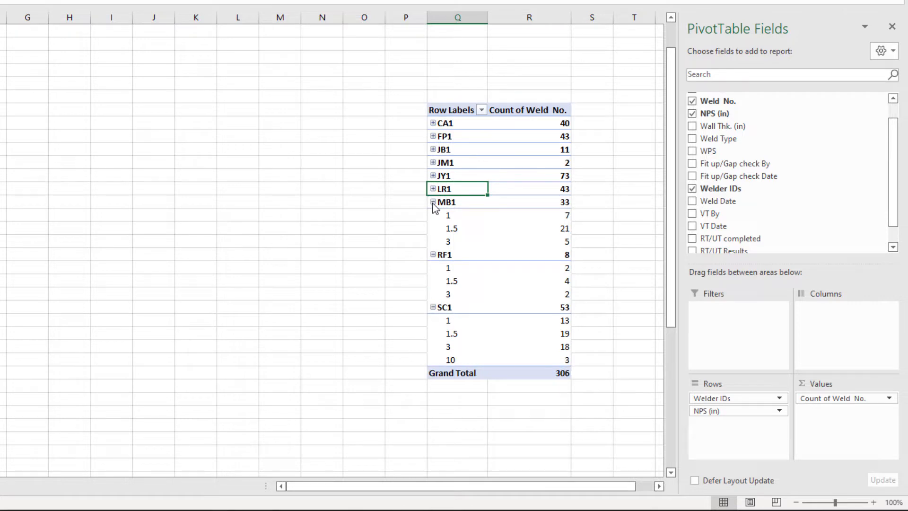
left_click(433, 202)
left_click(433, 215)
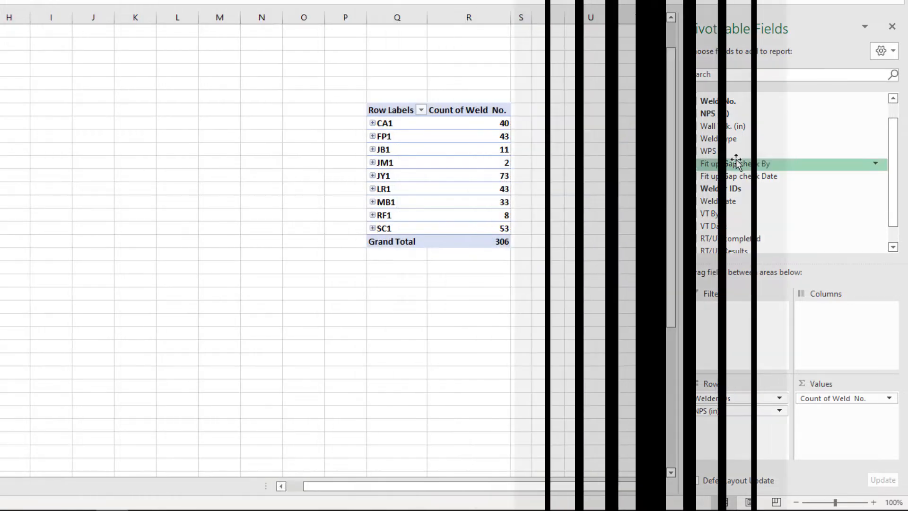
Add Weld Date as a PivotTable report filter and limit it to 27-Sep-19, 28-Sep-19 and 29-Sep-19.
scroll(738, 227, "down", 1)
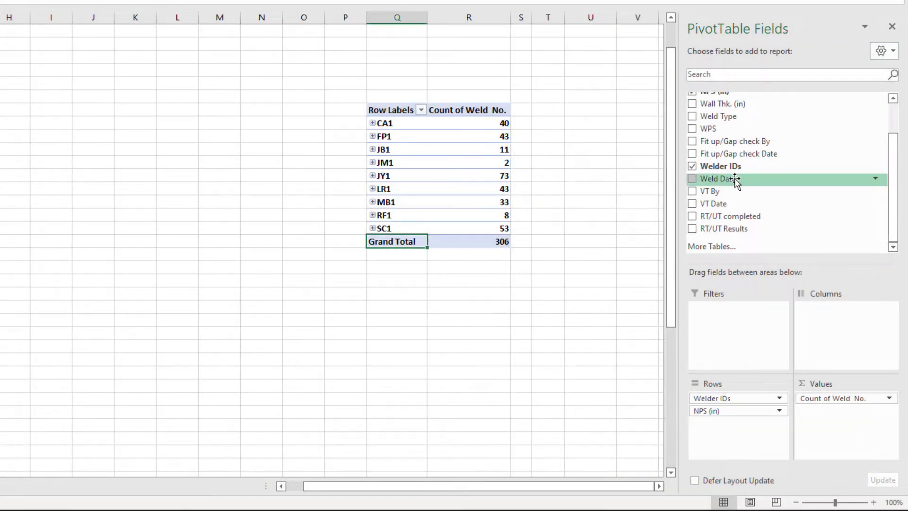
left_click_drag(735, 180, 741, 317)
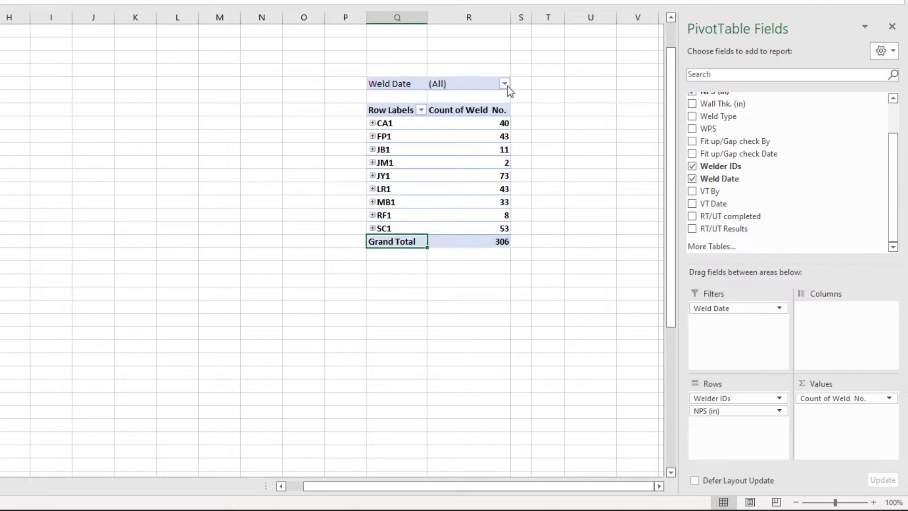
left_click(505, 84)
left_click(358, 230)
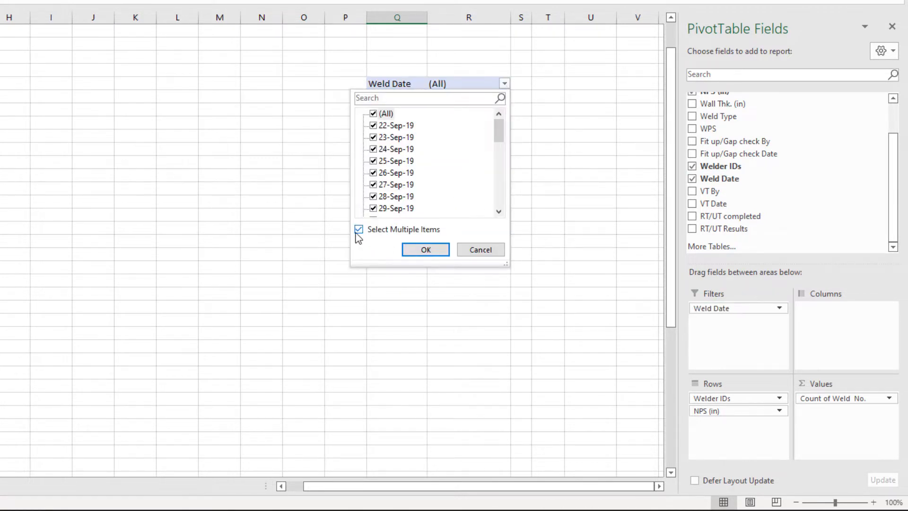
left_click(358, 230)
left_click(359, 230)
left_click(373, 114)
left_click(373, 185)
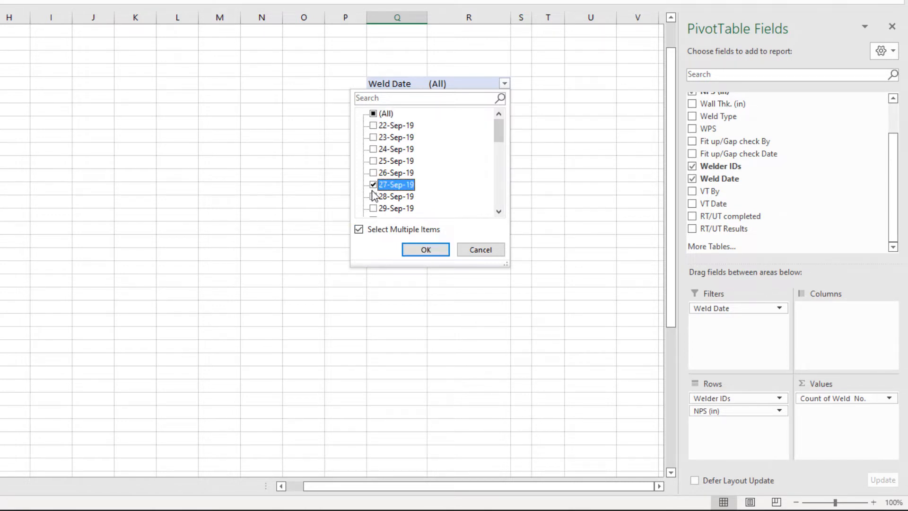
left_click(373, 196)
left_click(373, 208)
left_click(423, 250)
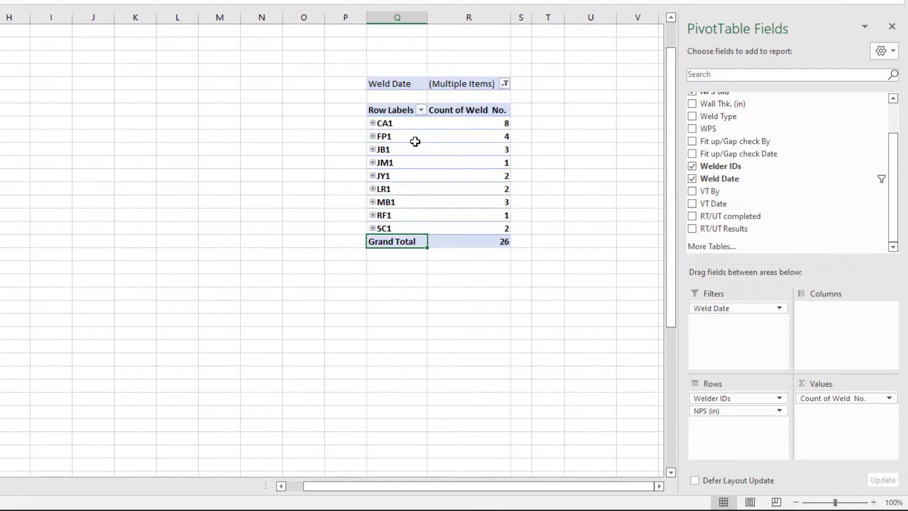
Expand every welder from CA1 to SC1 in the filtered PivotTable to show the pipe sizes.
left_click(373, 123)
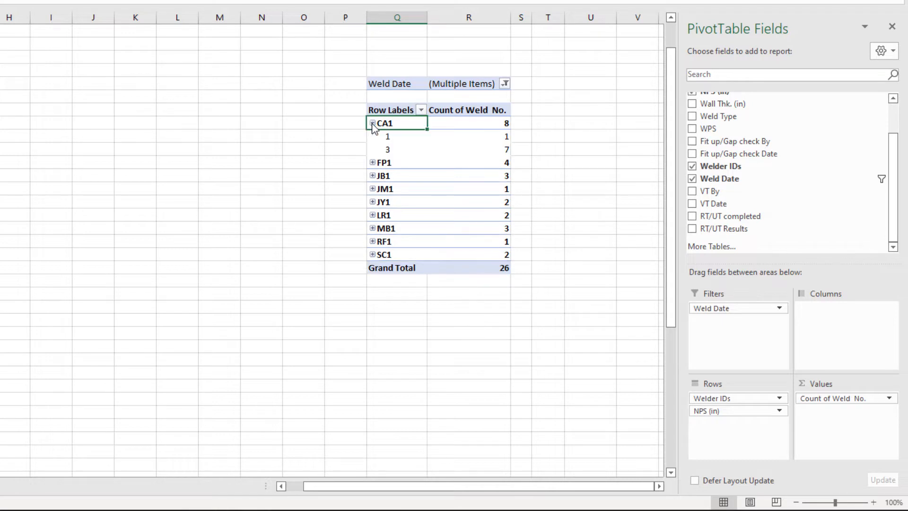
left_click(372, 163)
left_click(372, 188)
left_click(373, 216)
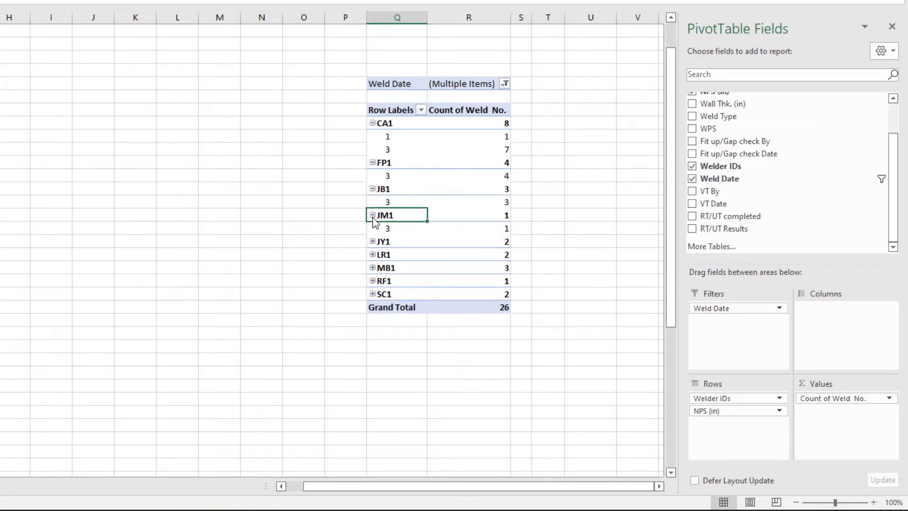
left_click(372, 242)
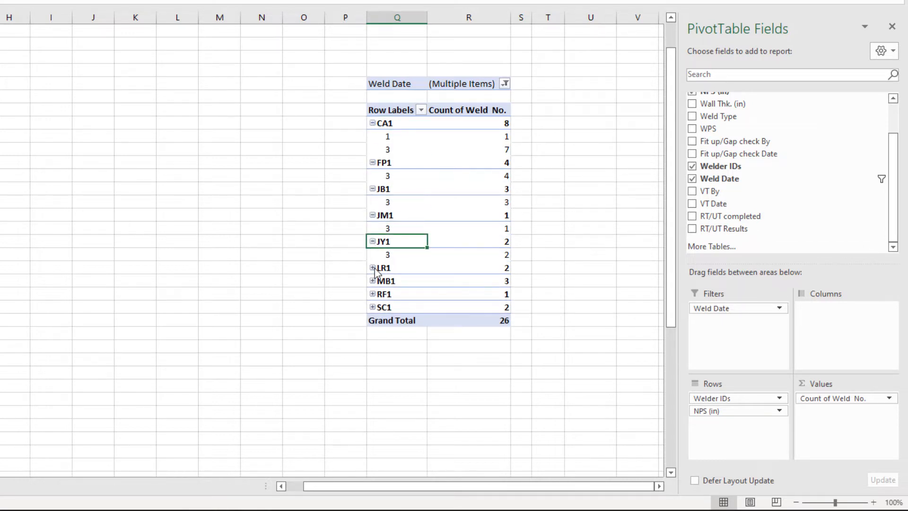
left_click(372, 267)
left_click(373, 294)
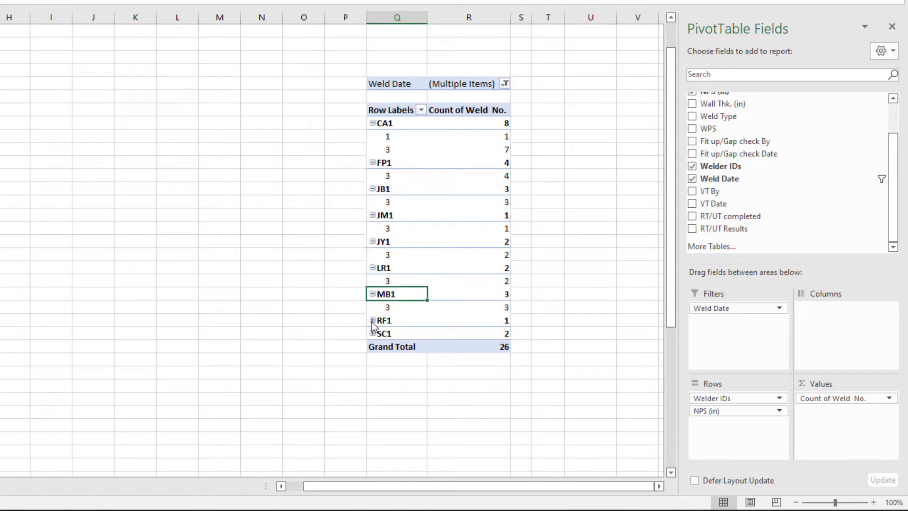
left_click(373, 320)
left_click(373, 346)
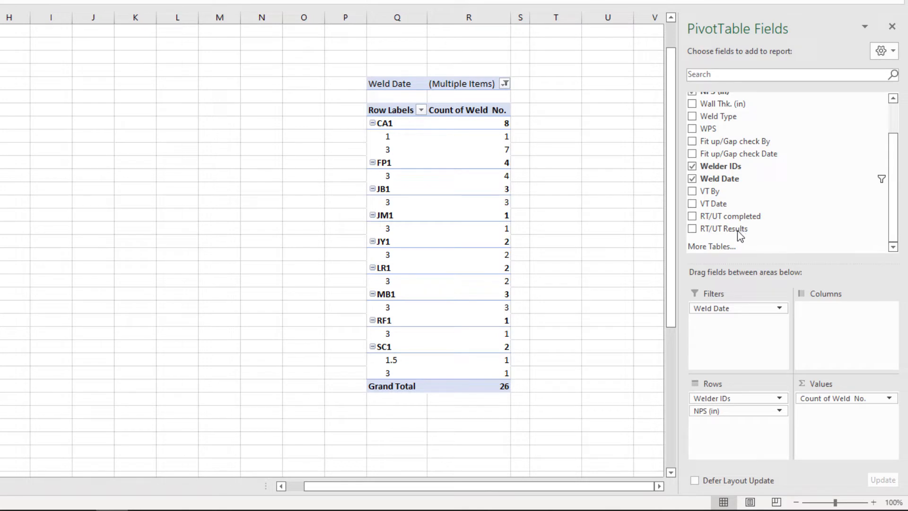
Add the RT/UT Results field to the PivotTable columns and show the records behind CA1's grand total for size 3.
left_click_drag(725, 232, 821, 321)
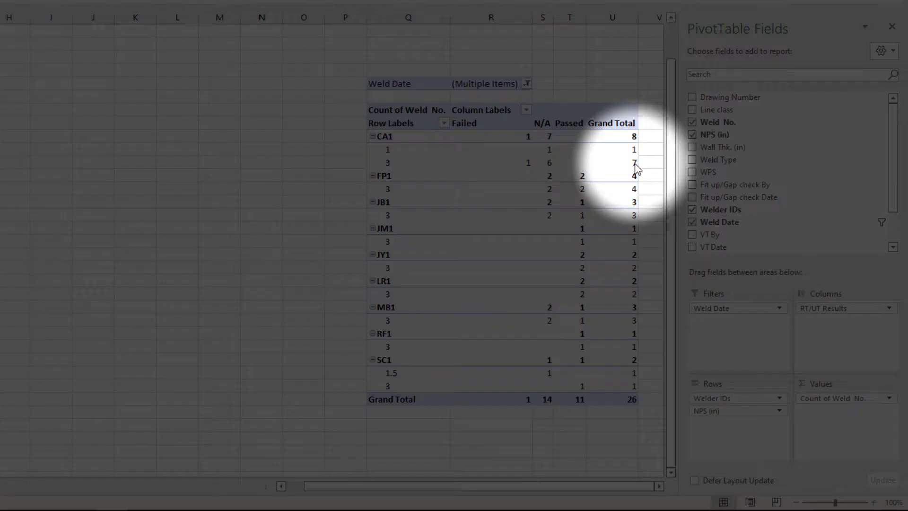
double_click(634, 162)
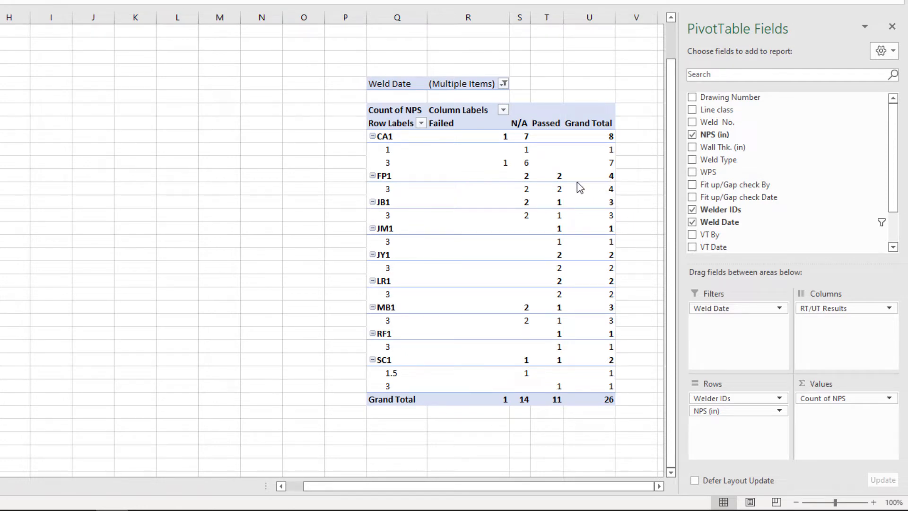
Sort the welders in the PivotTable by their Grand Total from smallest to largest.
left_click(591, 136)
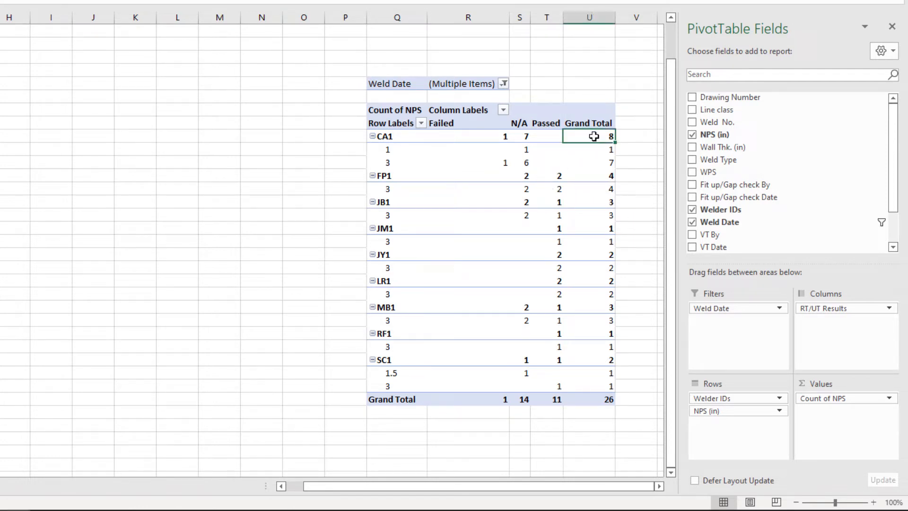
right_click(597, 137)
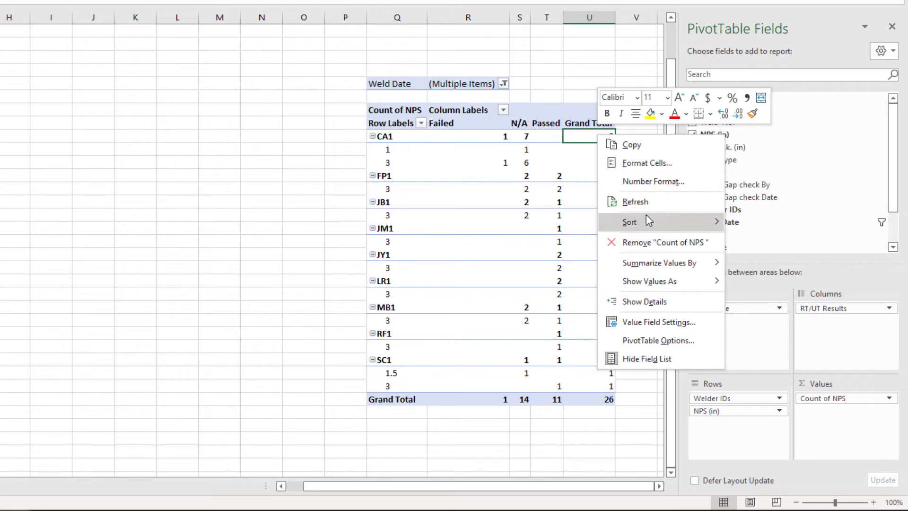
mouse_move(654, 222)
left_click(755, 228)
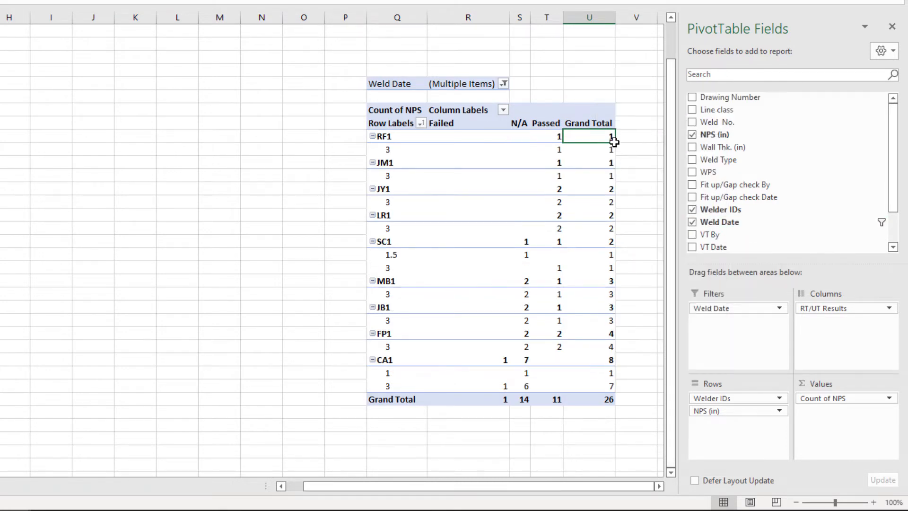
Change the NPS value field's summary calculation to Sum.
right_click(594, 136)
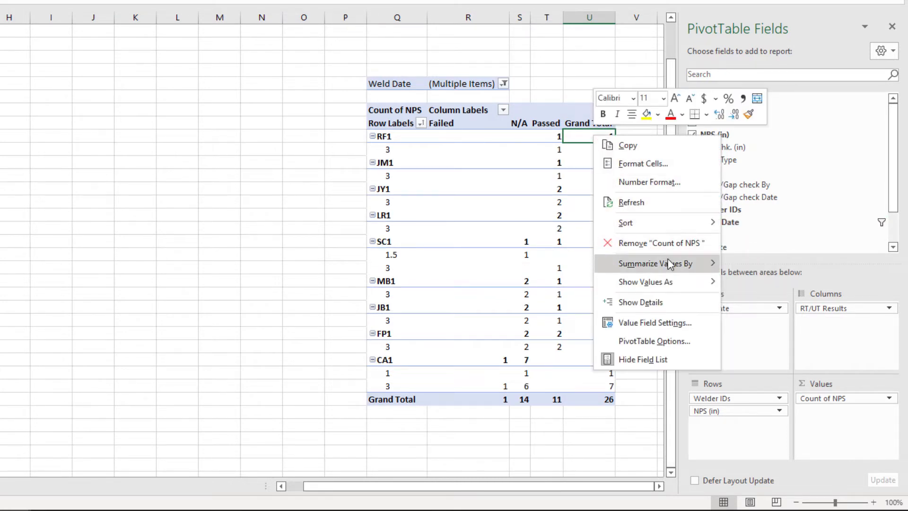
left_click(681, 331)
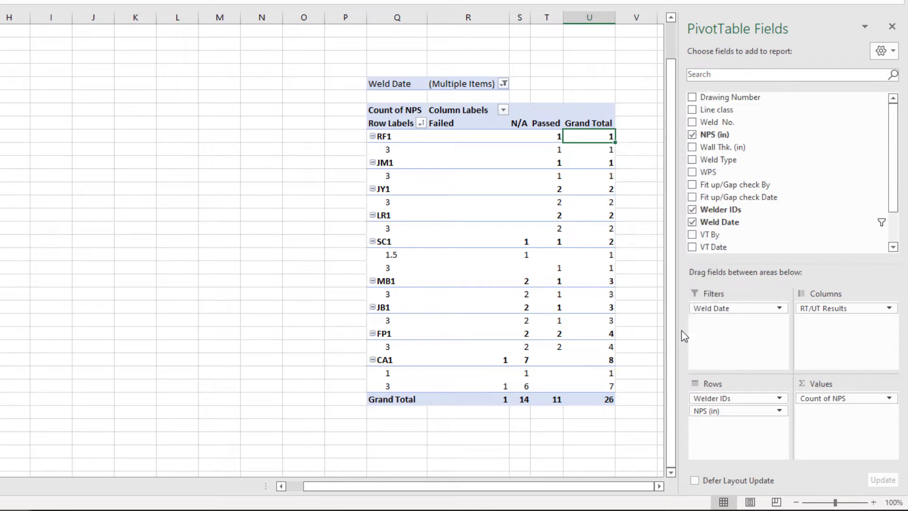
left_click(591, 338)
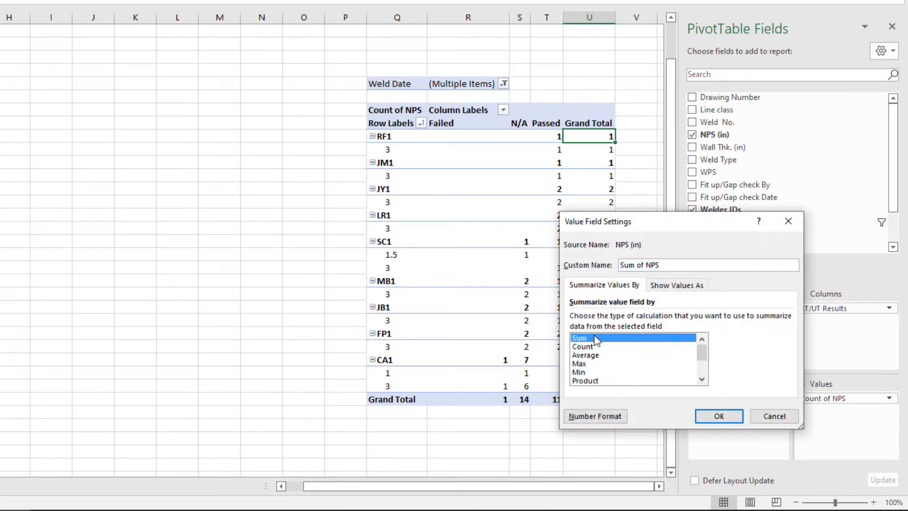
left_click(719, 415)
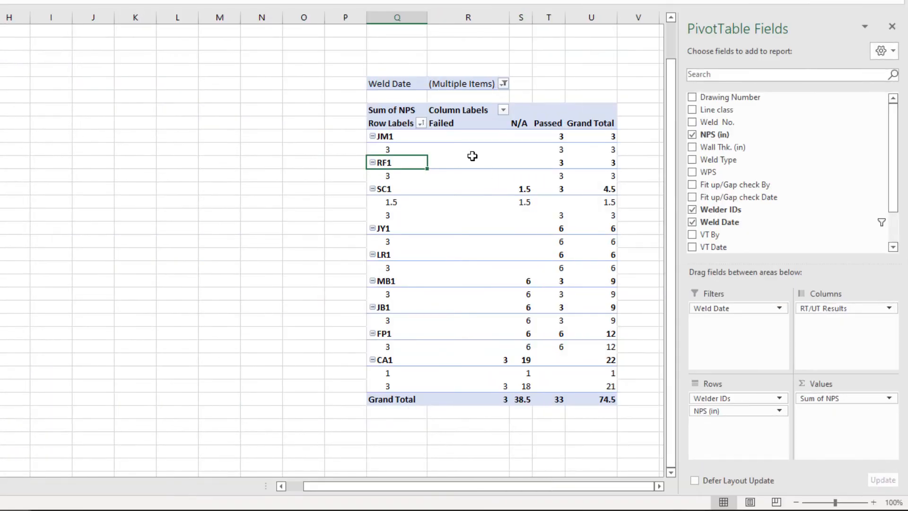
Centre the whole PivotTable body horizontally and vertically, from Sum of NPS through Grand Total, and apply borders to all its cells.
left_click_drag(401, 113, 589, 394)
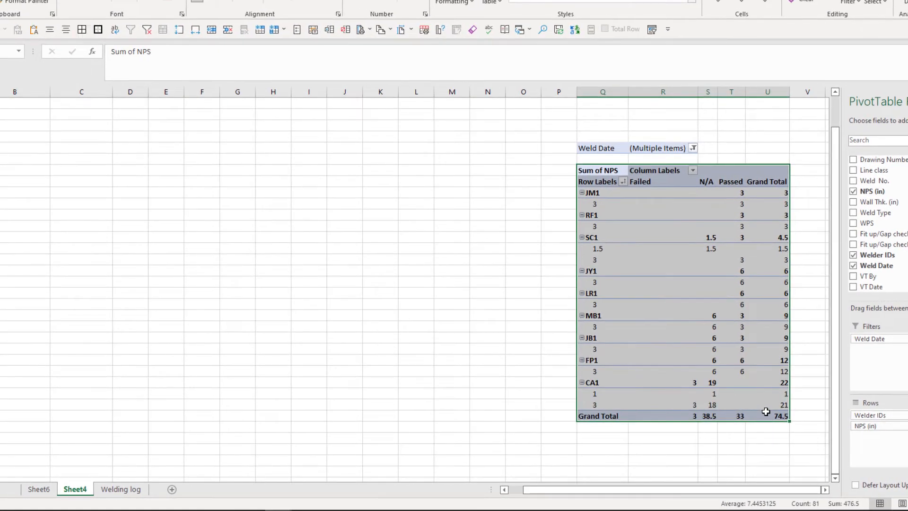
left_click(50, 29)
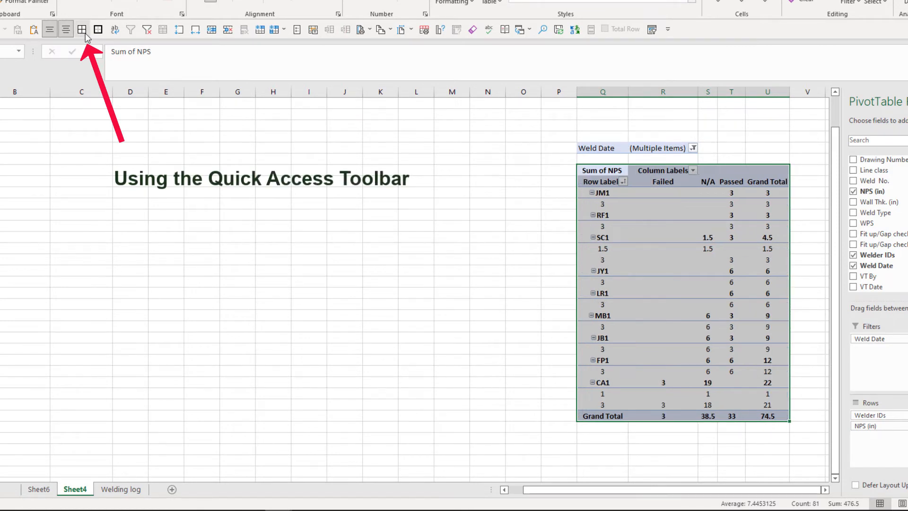
left_click(65, 30)
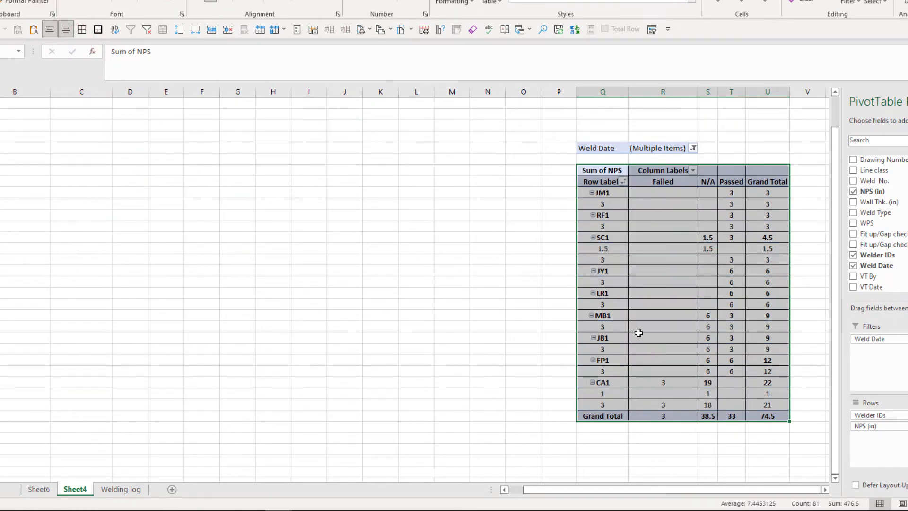
left_click(382, 414)
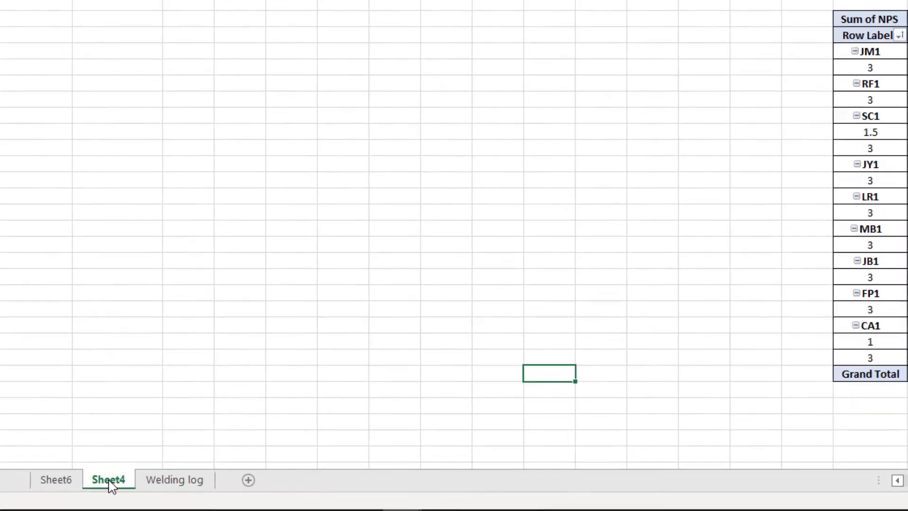
Rename the Sheet4 worksheet as "Pivot Ta".
right_click(110, 485)
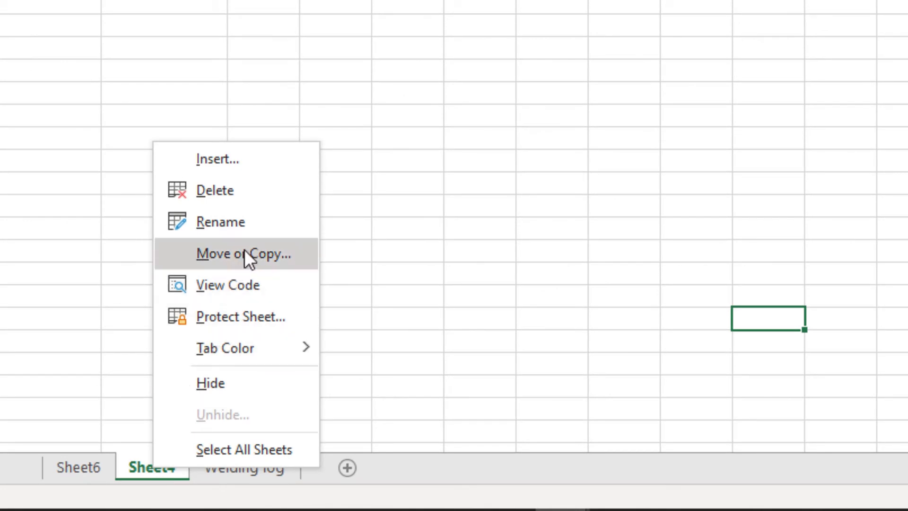
left_click(179, 306)
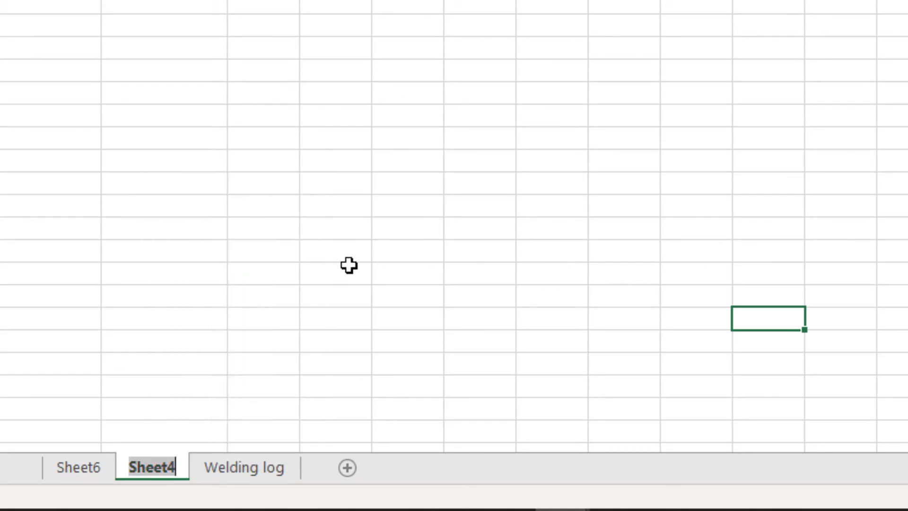
type("Pivot ")
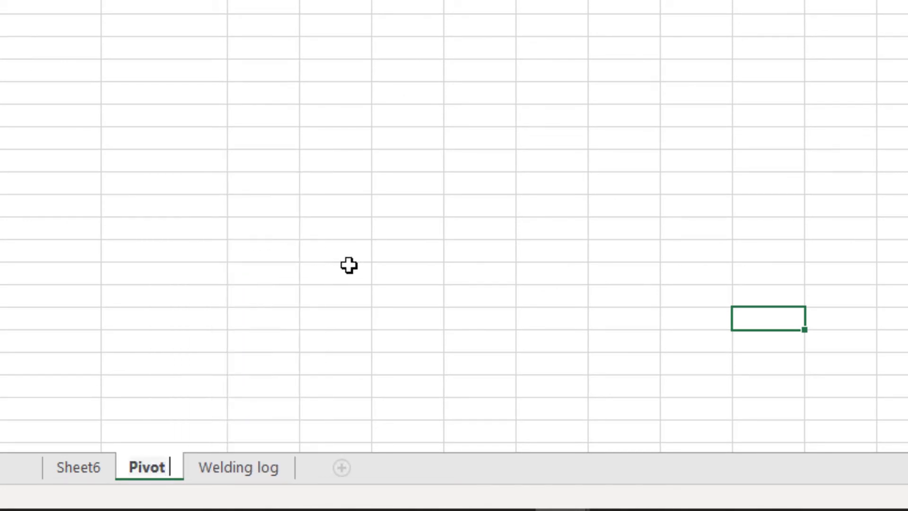
type("Ta")
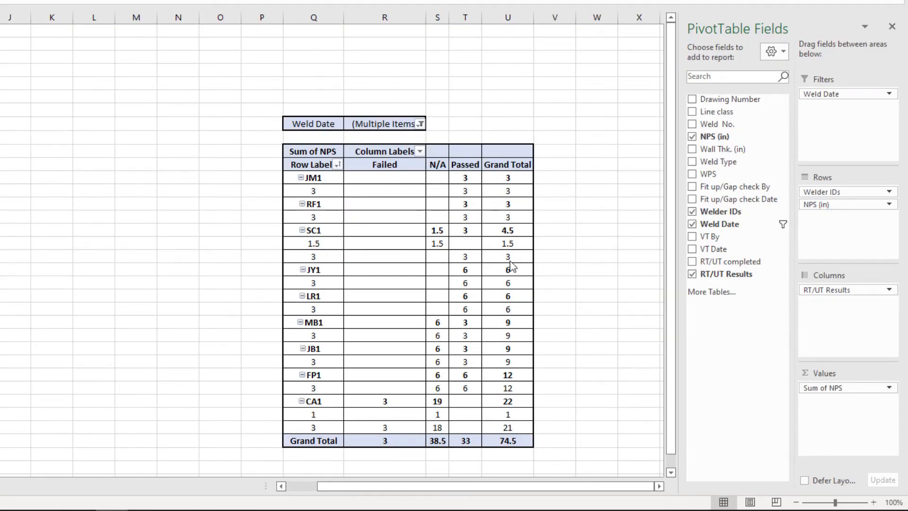
Refresh the PivotTable from its source data.
left_click(412, 279)
right_click(411, 244)
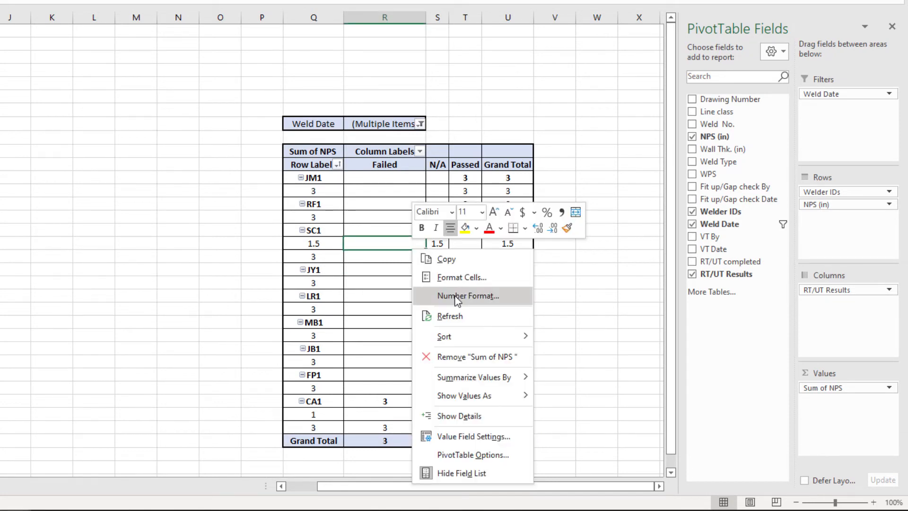
left_click(470, 314)
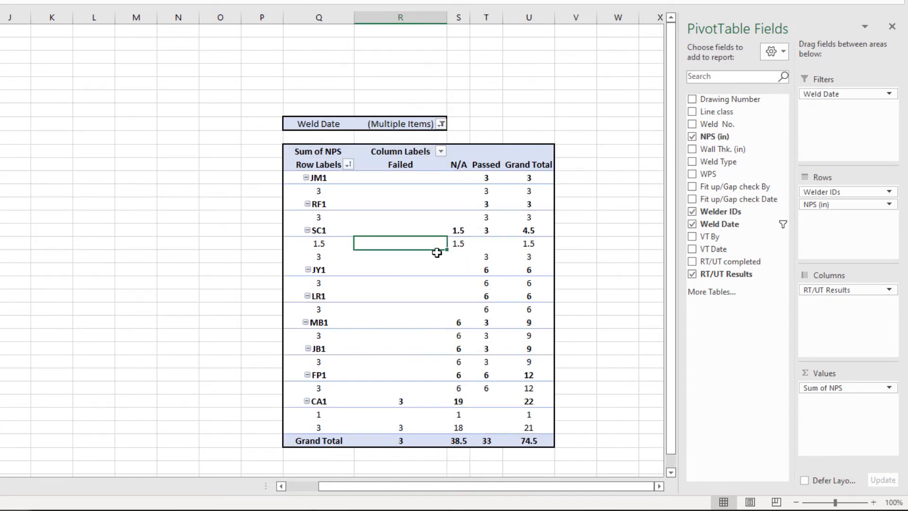